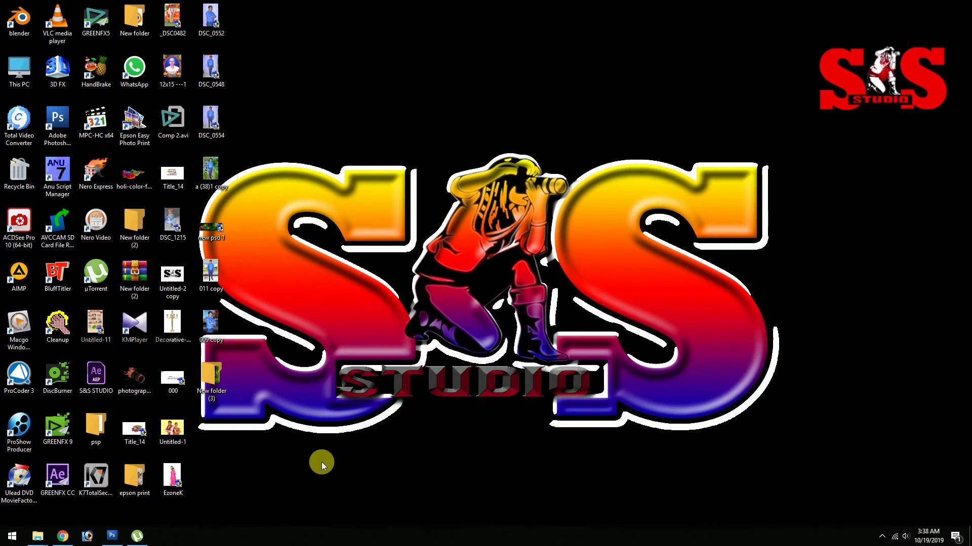
# Step: Open the album image folder full-screen and drag 'nw psd 11' into Photoshop
pyautogui.doubleClick(212, 225)
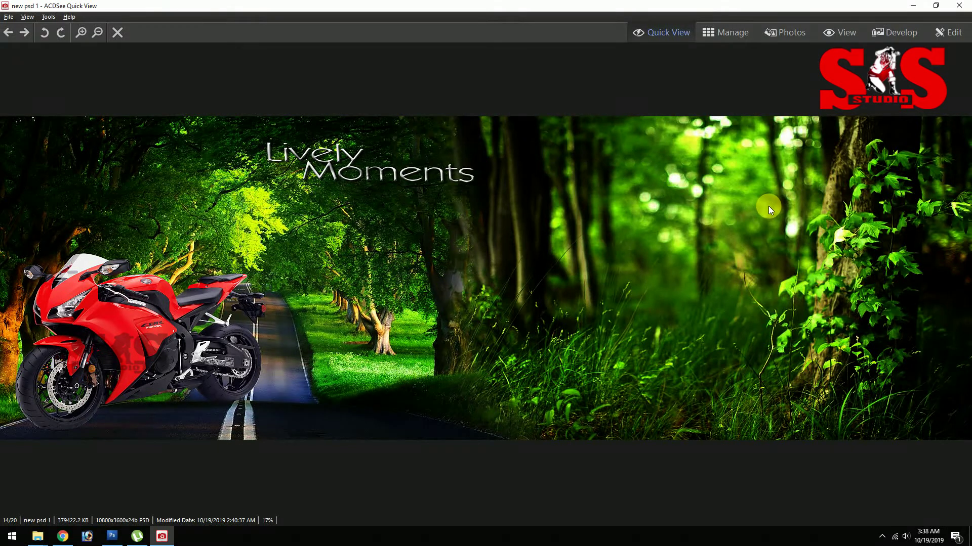
pyautogui.click(959, 5)
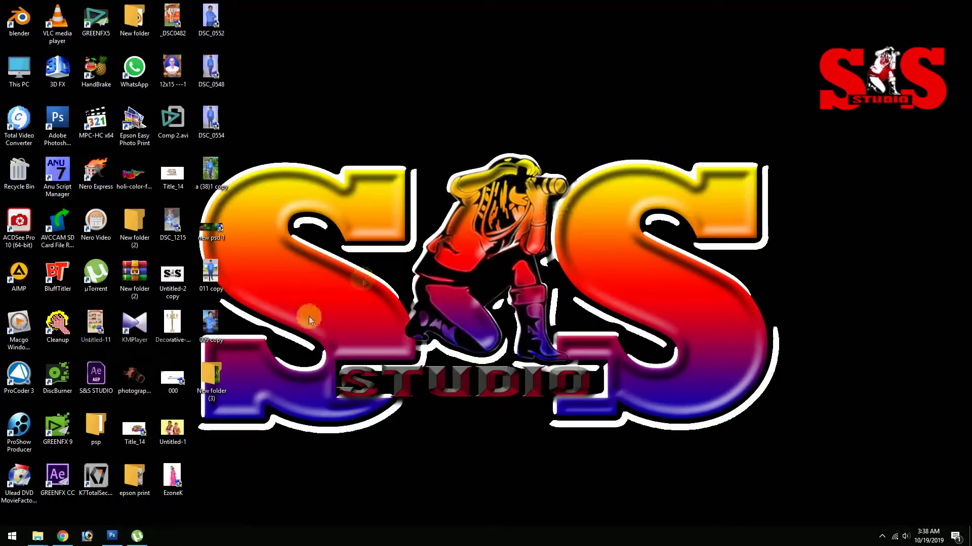
pyautogui.doubleClick(211, 377)
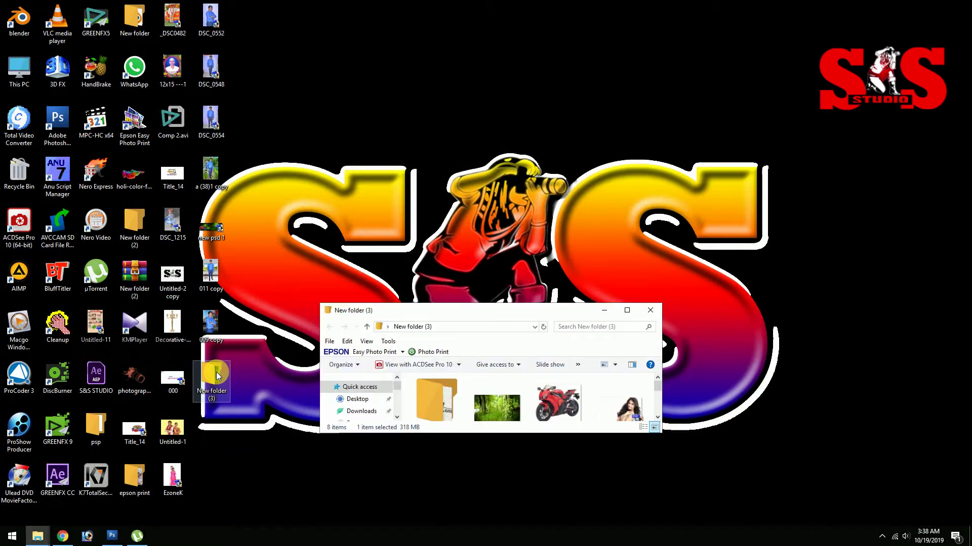
pyautogui.click(565, 416)
pyautogui.click(626, 310)
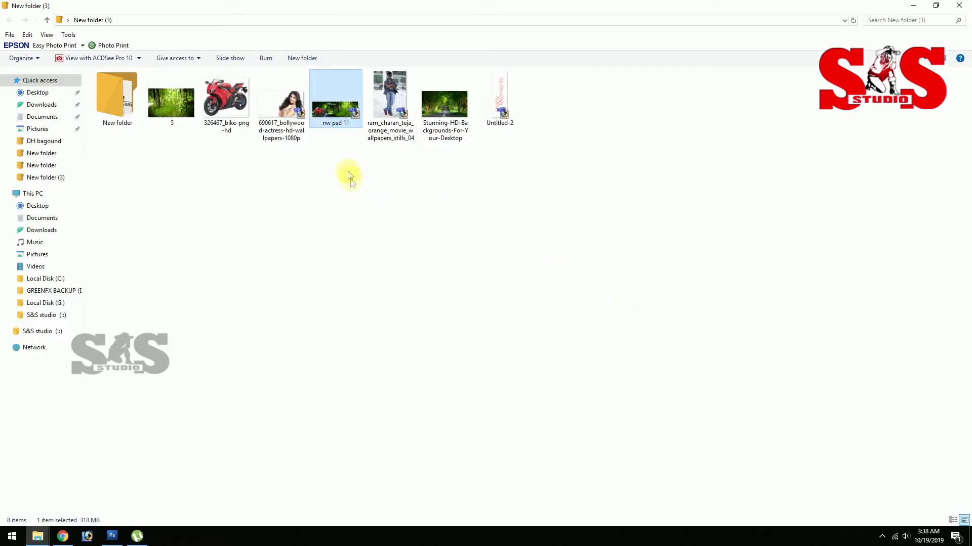
pyautogui.moveTo(333, 118)
pyautogui.mouseDown()
pyautogui.moveTo(115, 533)
pyautogui.moveTo(469, 321)
pyautogui.moveTo(461, 317)
pyautogui.mouseUp()
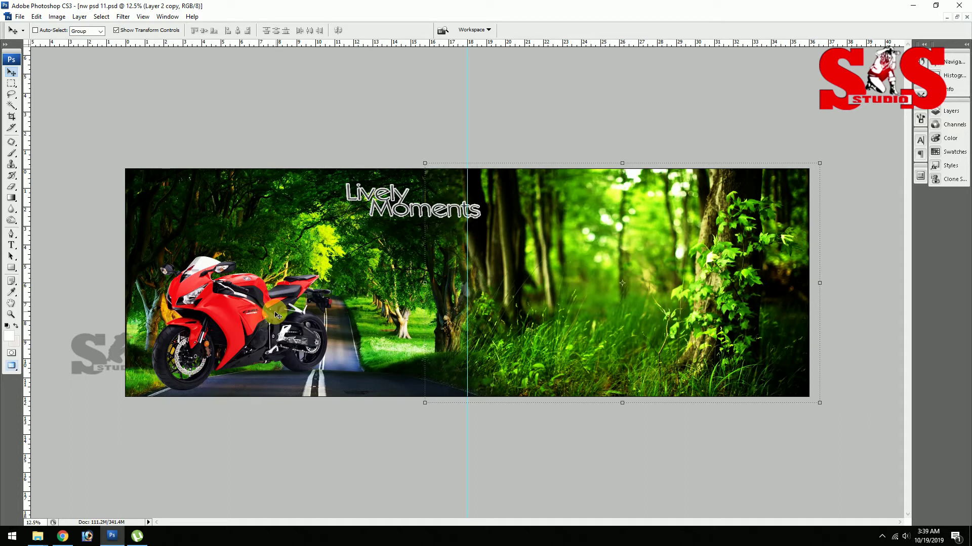
# Step: Drag the 690617_bollywood-actress-hd-wallpapers-1080p photo into Photoshop as a new document
pyautogui.click(38, 537)
pyautogui.click(112, 500)
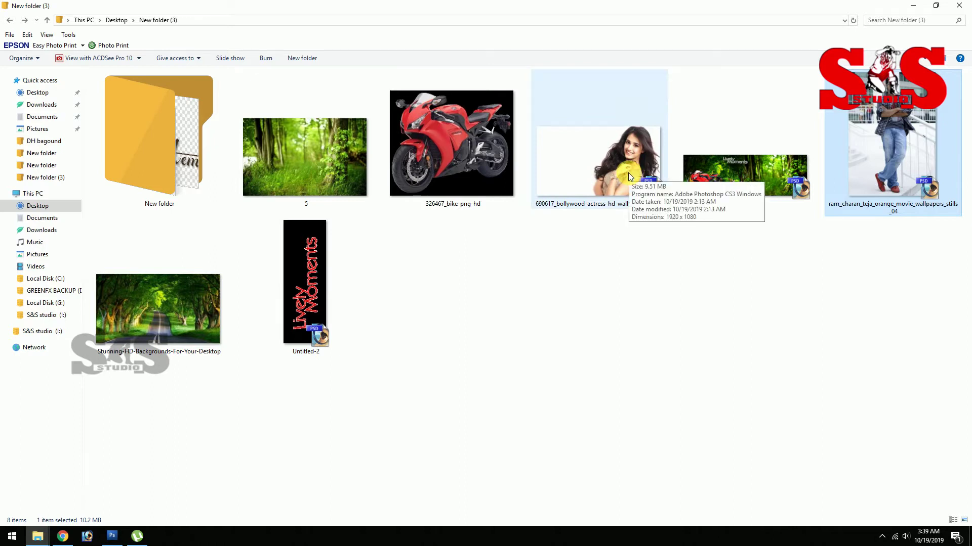
pyautogui.moveTo(618, 159)
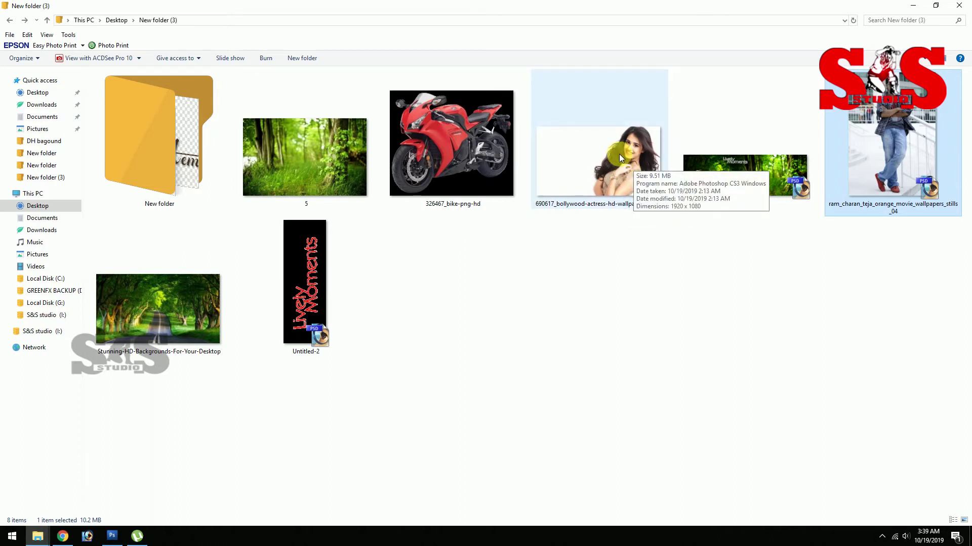
pyautogui.moveTo(618, 158); pyautogui.dragTo(112, 543)
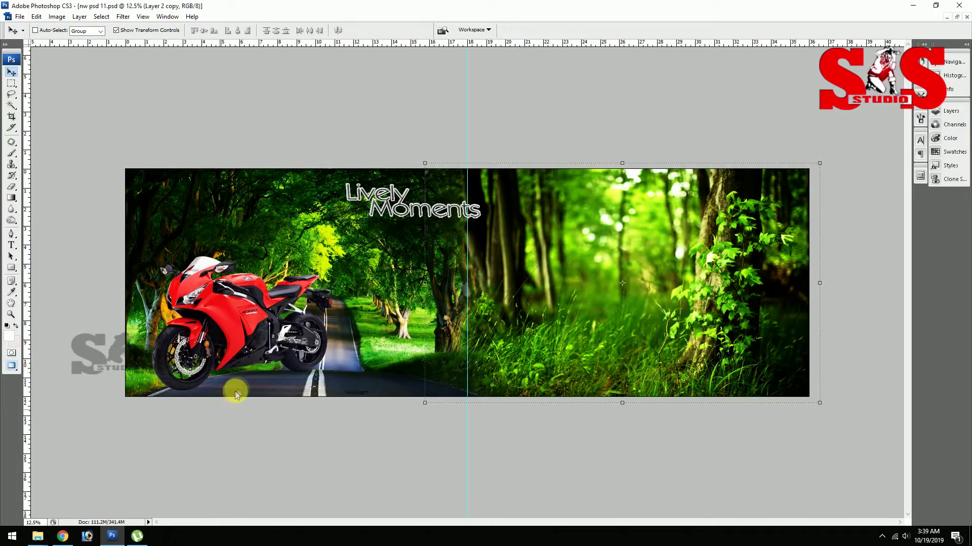
pyautogui.moveTo(112, 542); pyautogui.dragTo(240, 386)
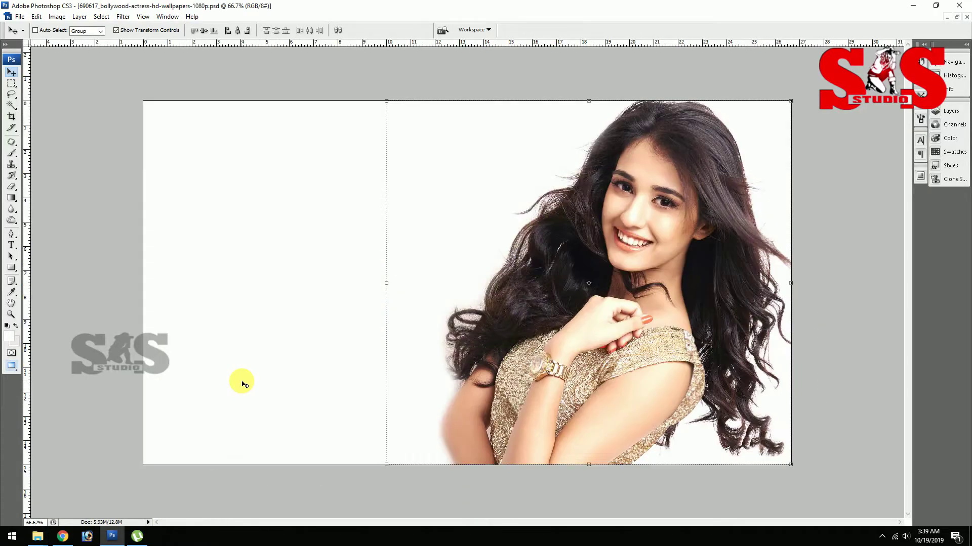
# Step: Move-drag the actress portrait onto the right forest page of 'nw psd 11', then maximize the spread
pyautogui.click(956, 18)
pyautogui.moveTo(557, 54); pyautogui.dragTo(412, 133)
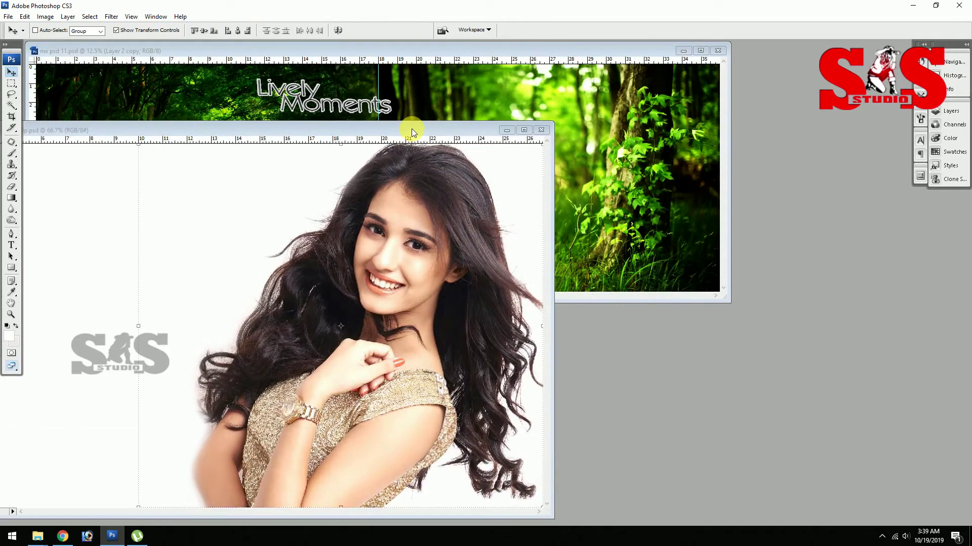
pyautogui.moveTo(409, 235)
pyautogui.mouseDown()
pyautogui.moveTo(260, 260)
pyautogui.moveTo(260, 211)
pyautogui.moveTo(282, 253)
pyautogui.moveTo(409, 230)
pyautogui.mouseUp()
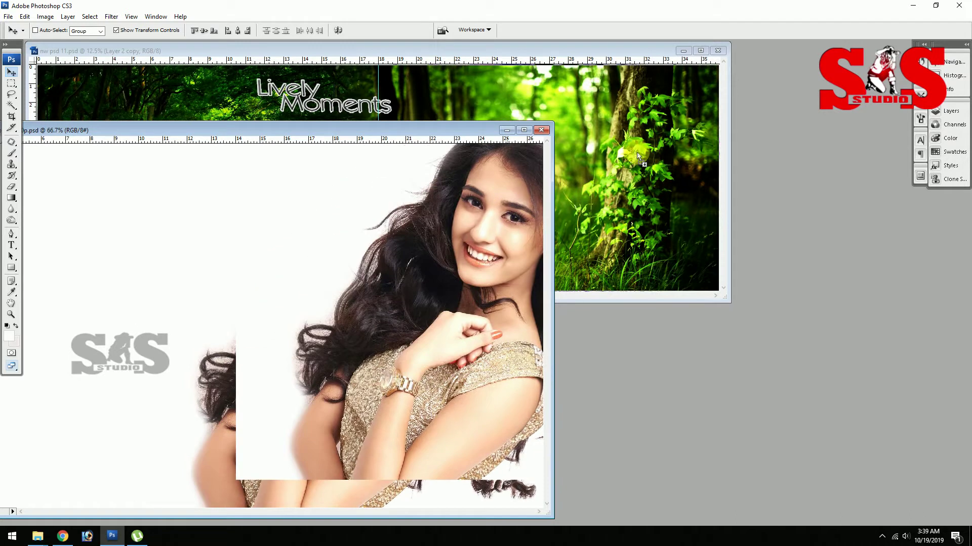
pyautogui.moveTo(411, 236); pyautogui.dragTo(637, 152)
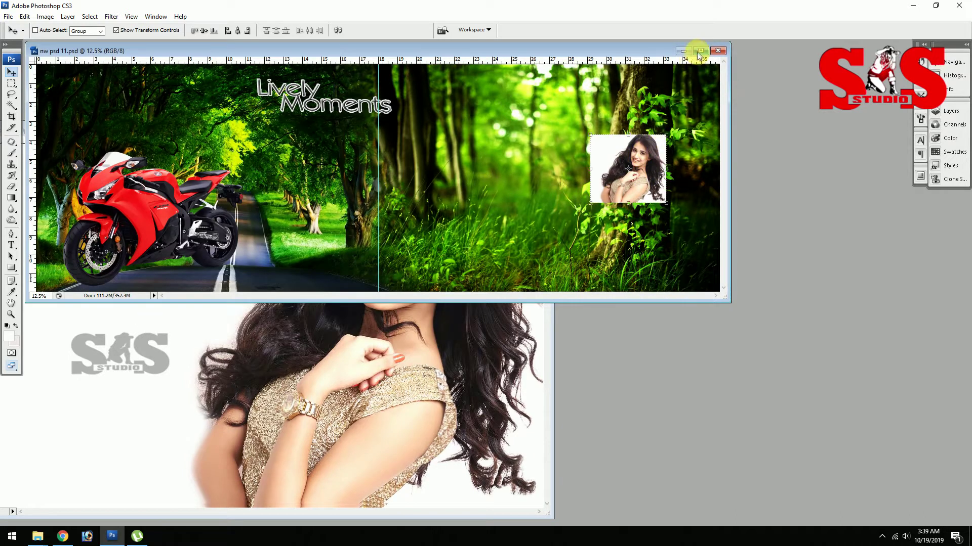
pyautogui.click(701, 51)
# Step: Scale and position the actress photo to span the right page's full height
pyautogui.moveTo(757, 241); pyautogui.dragTo(847, 166)
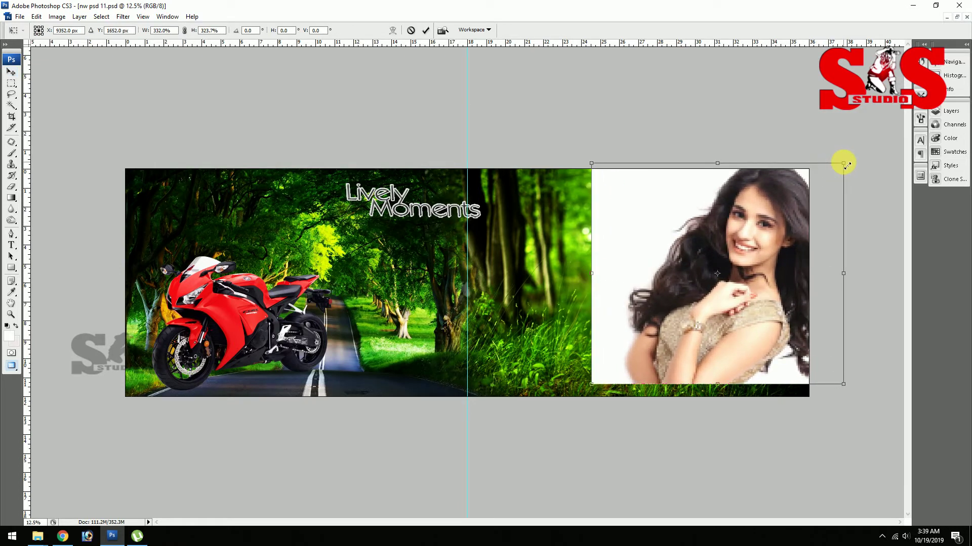
pyautogui.moveTo(774, 197); pyautogui.dragTo(740, 198)
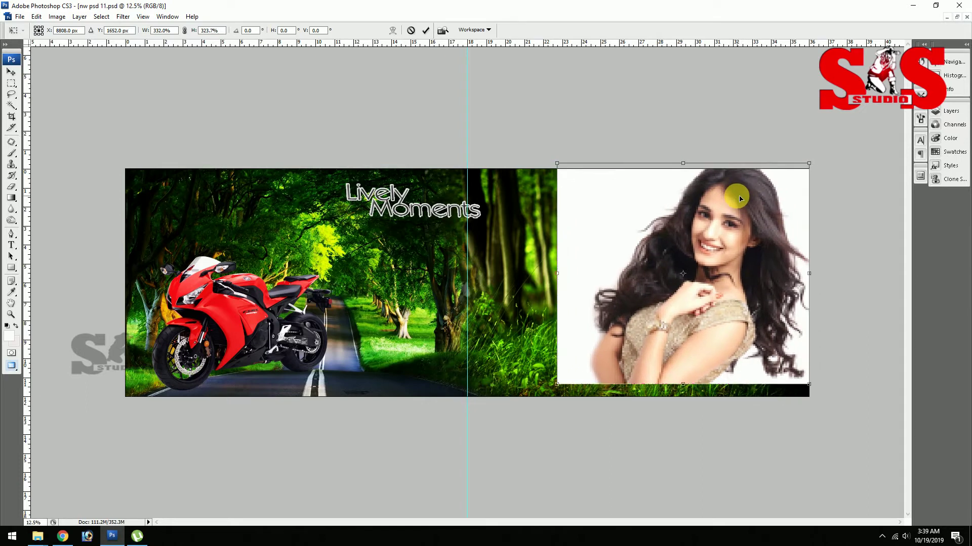
pyautogui.moveTo(732, 191); pyautogui.dragTo(731, 198)
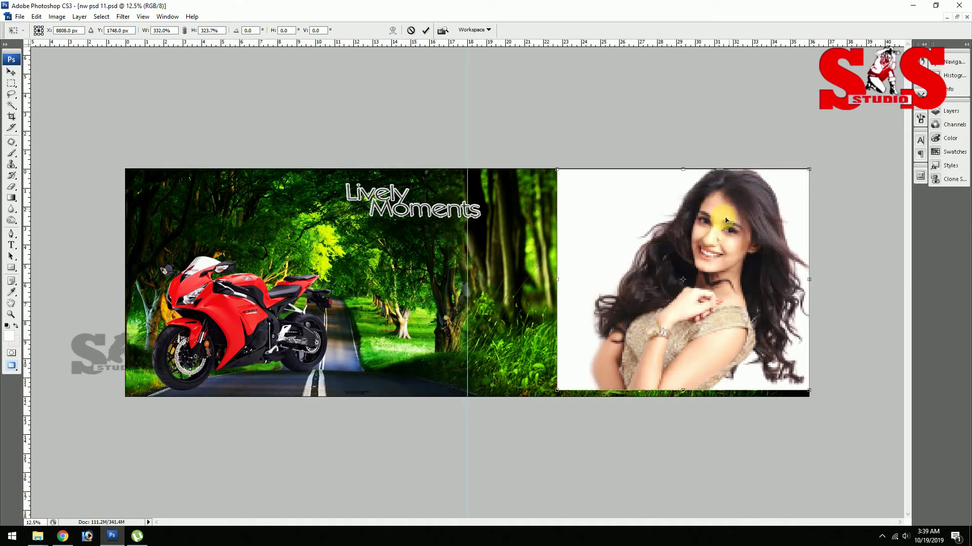
pyautogui.moveTo(557, 390); pyautogui.dragTo(535, 397)
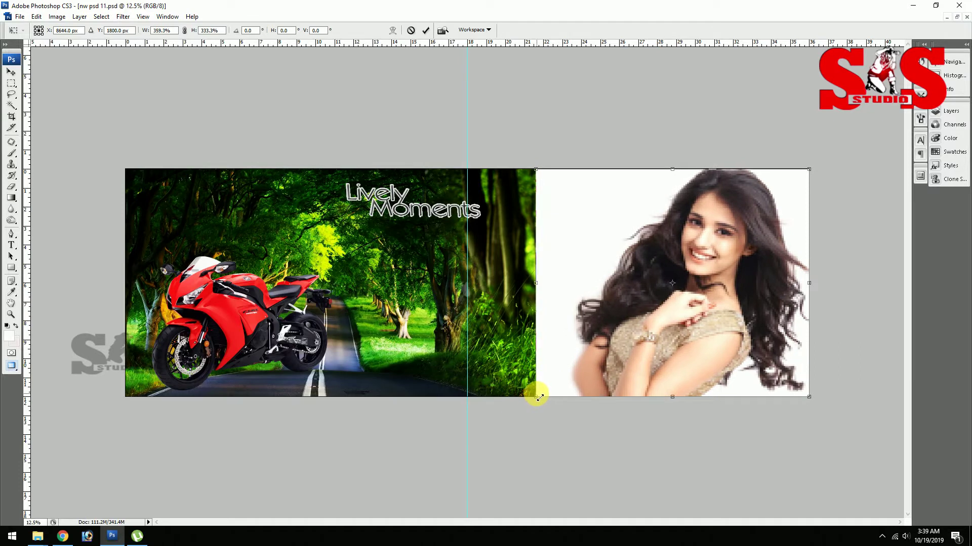
pyautogui.doubleClick(671, 338)
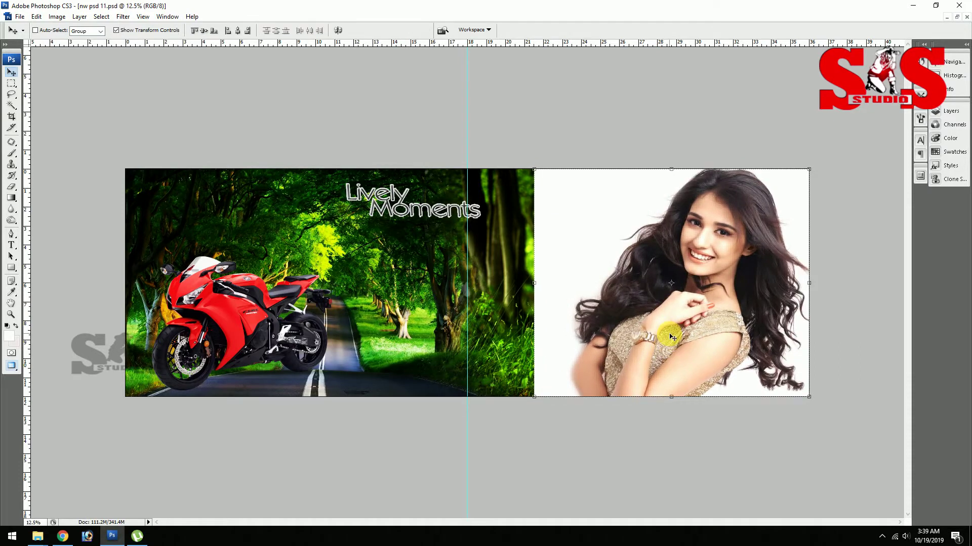
pyautogui.moveTo(685, 287); pyautogui.dragTo(685, 295)
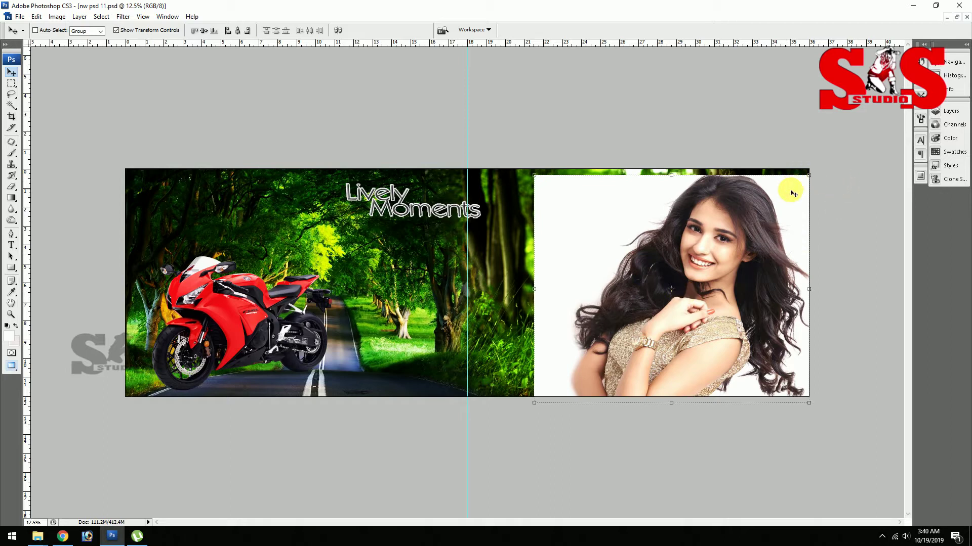
# Step: Set Layer 4, the actress photo, to Multiply blend mode
pyautogui.click(936, 111)
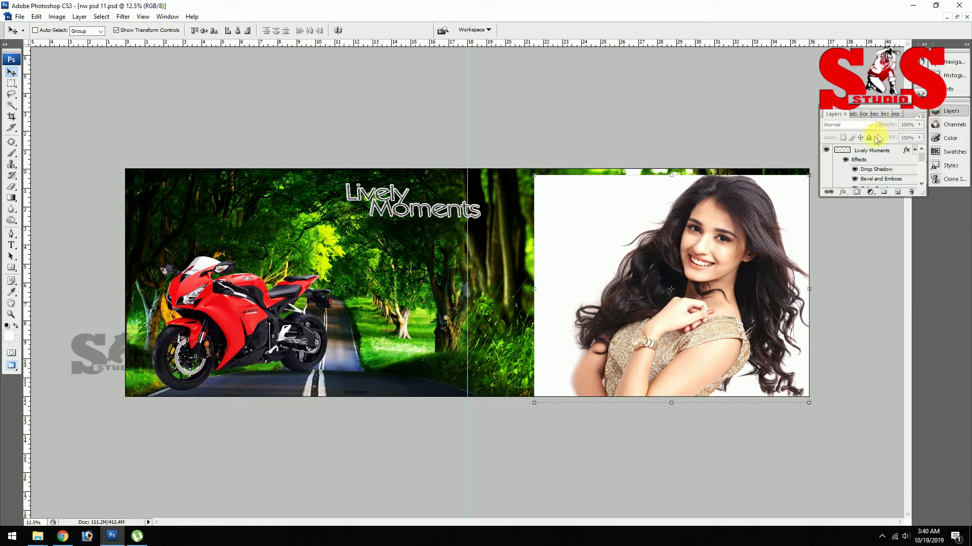
pyautogui.rightClick(797, 200)
pyautogui.click(814, 200)
pyautogui.click(944, 111)
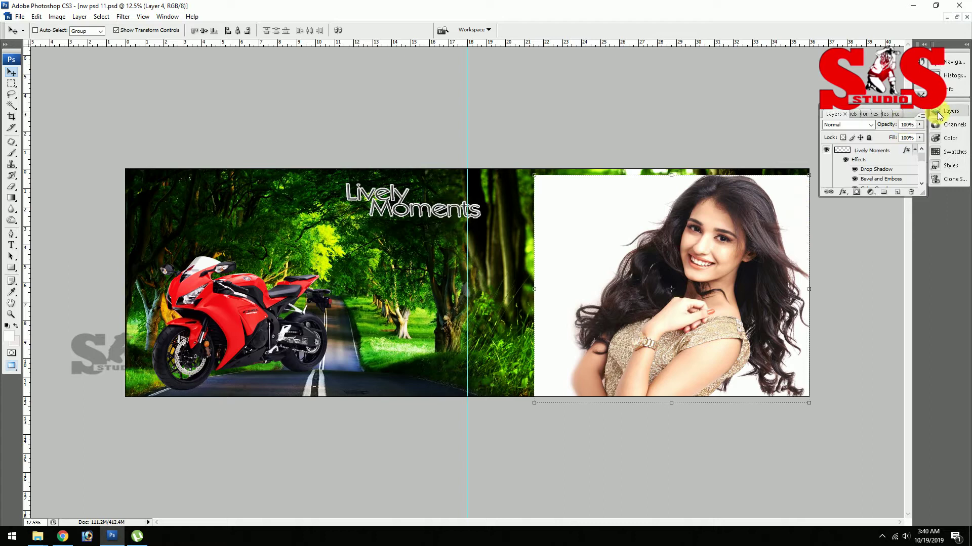
pyautogui.click(830, 127)
pyautogui.click(829, 167)
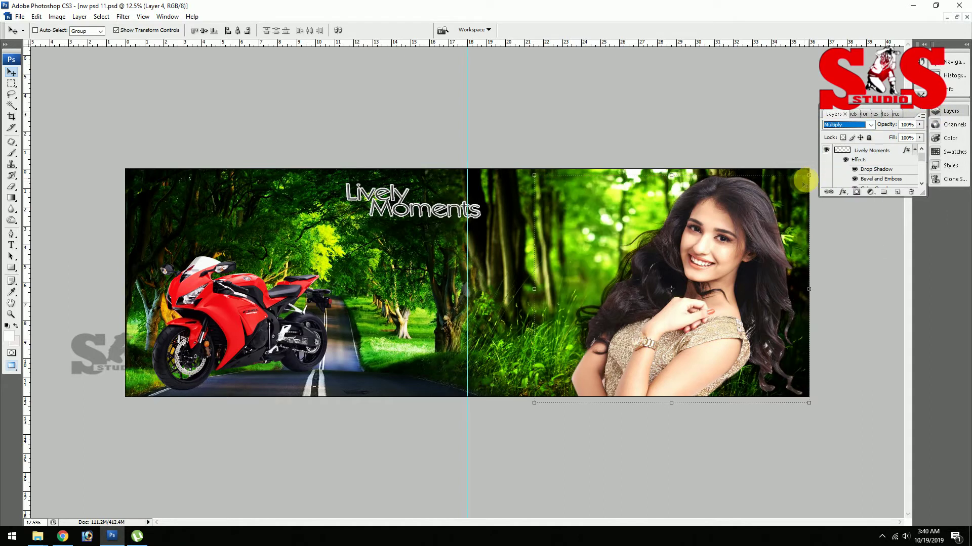
pyautogui.click(787, 189)
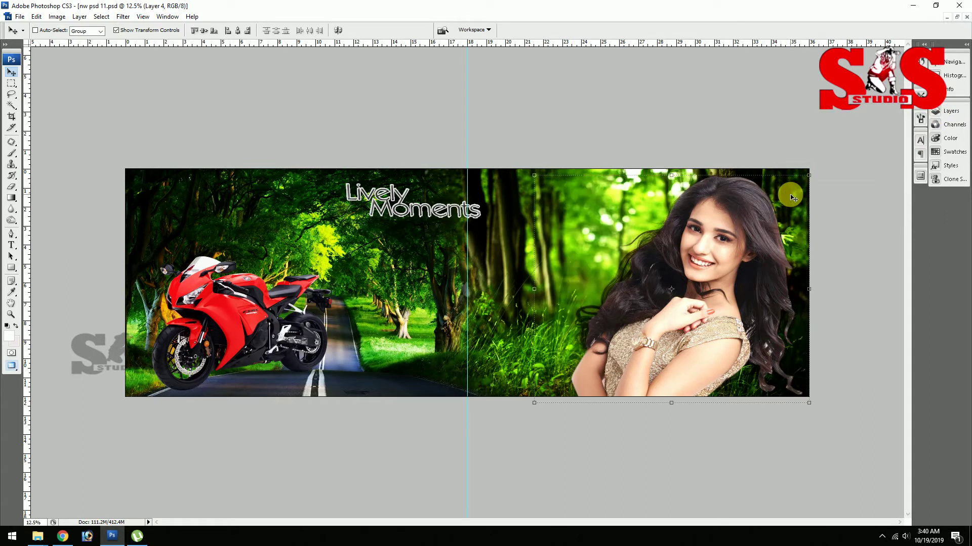
pyautogui.hotkey('ctrl', '+')
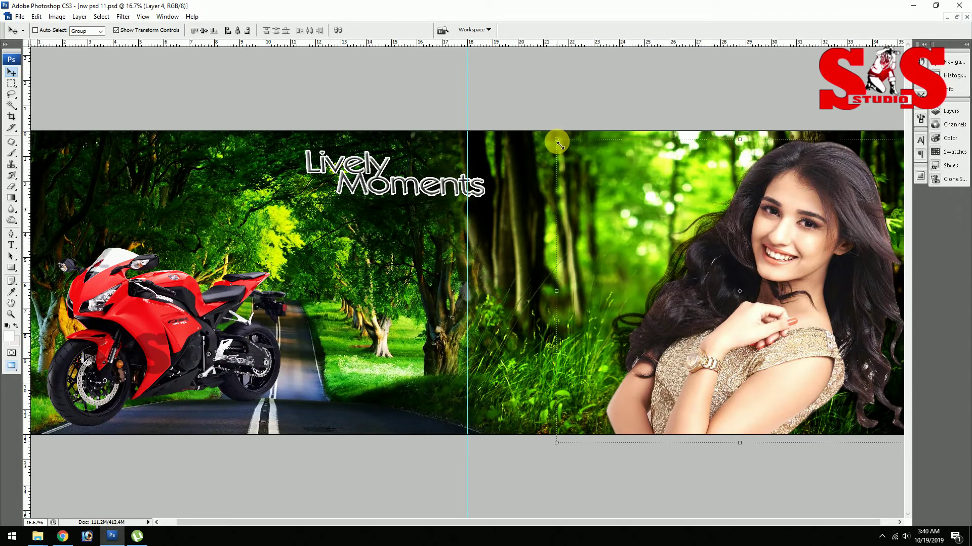
# Step: Nudge the actress left and stretch her to about 102.8% height
pyautogui.moveTo(556, 139); pyautogui.dragTo(548, 137)
pyautogui.doubleClick(698, 226)
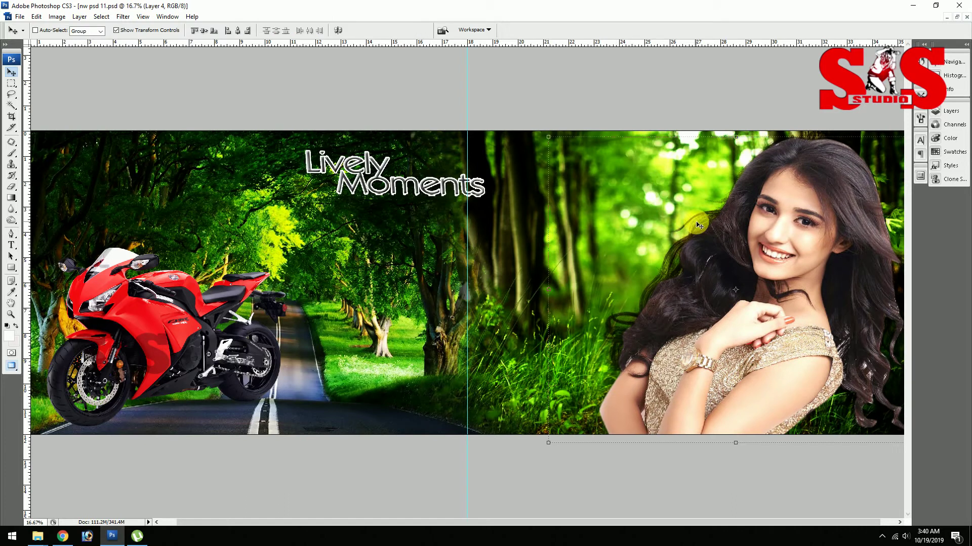
pyautogui.moveTo(781, 137); pyautogui.dragTo(781, 131)
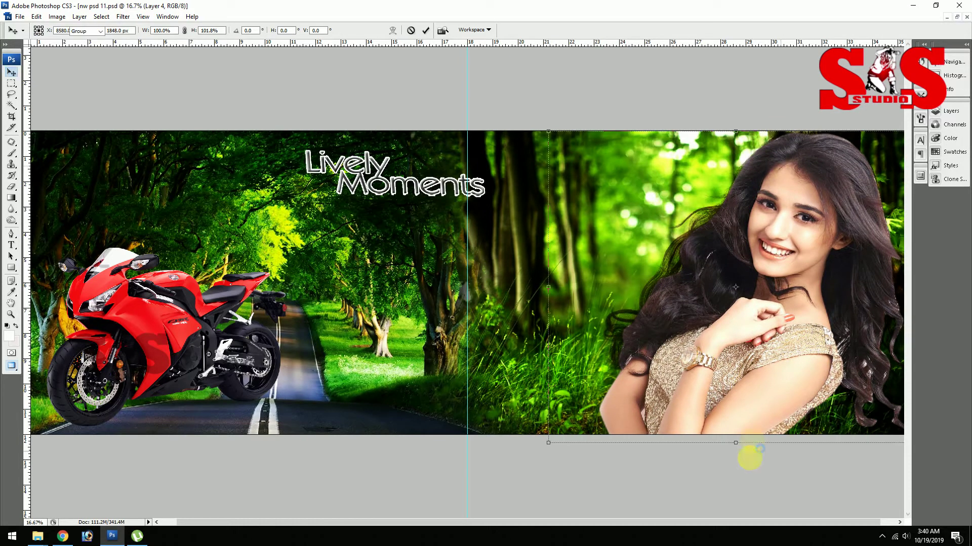
pyautogui.moveTo(737, 444); pyautogui.dragTo(737, 452)
pyautogui.doubleClick(763, 390)
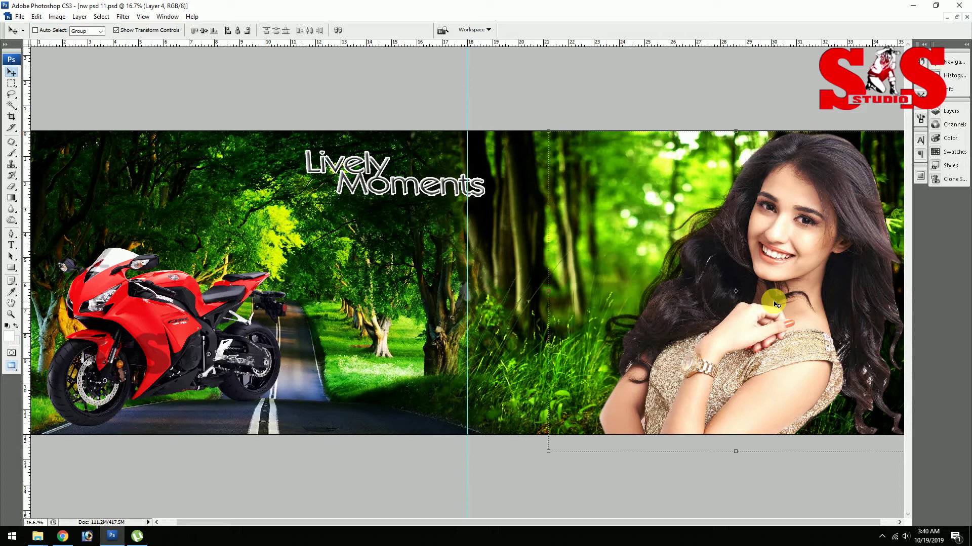
# Step: Select Layer 5 and enlarge the Layers panel to show every layer
pyautogui.rightClick(770, 232)
pyautogui.click(778, 236)
pyautogui.rightClick(792, 192)
pyautogui.click(797, 198)
pyautogui.click(944, 110)
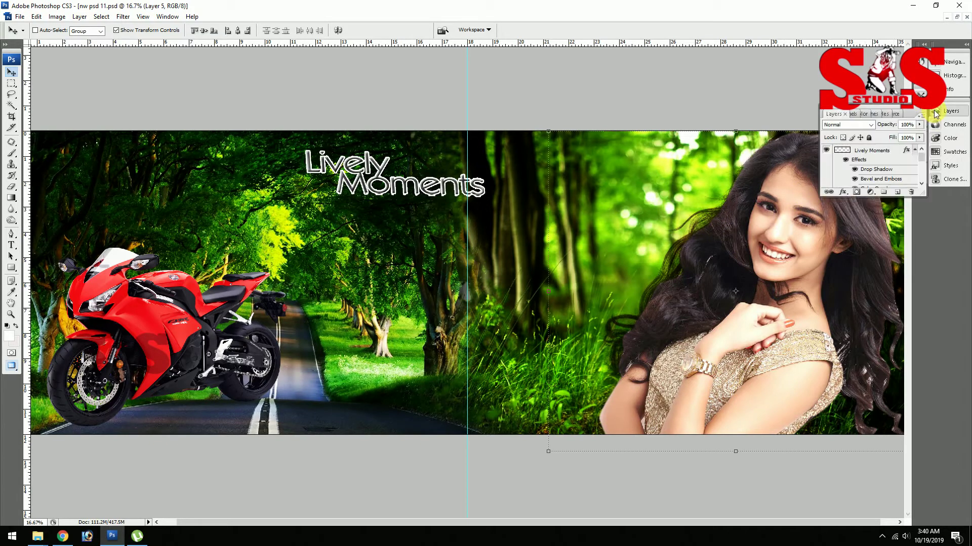
pyautogui.scroll(3, 869, 169)
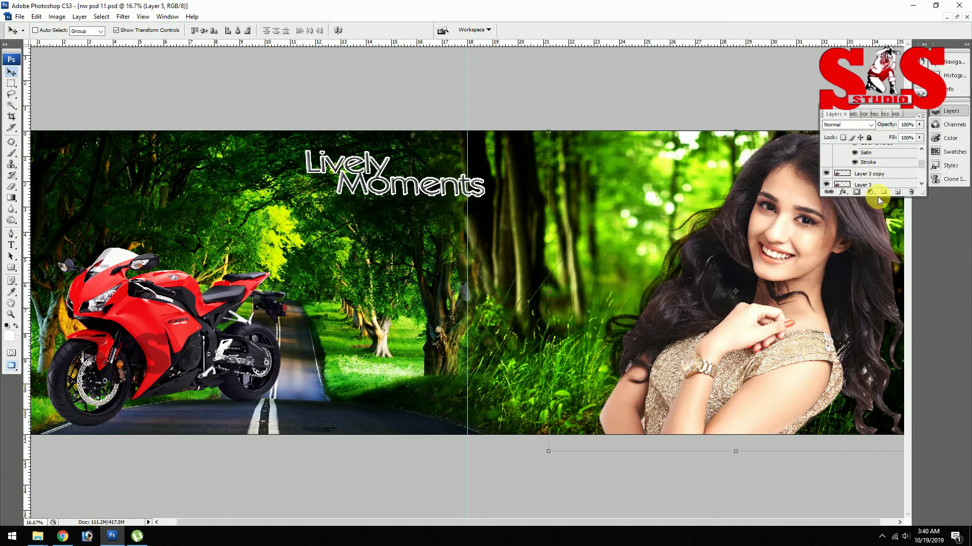
pyautogui.moveTo(869, 197); pyautogui.dragTo(869, 314)
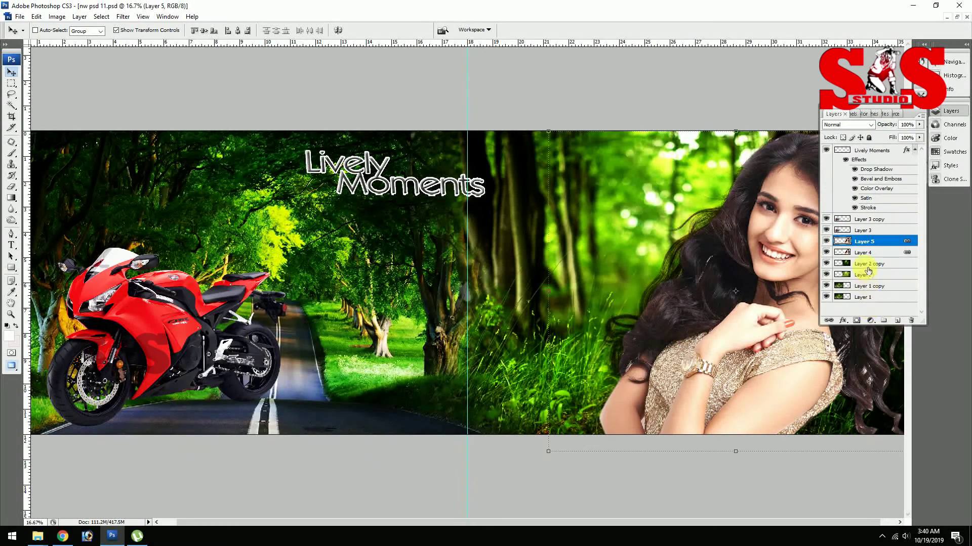
# Step: Duplicate Layer 5 and set the copy's blend mode to Soft Light
pyautogui.rightClick(859, 244)
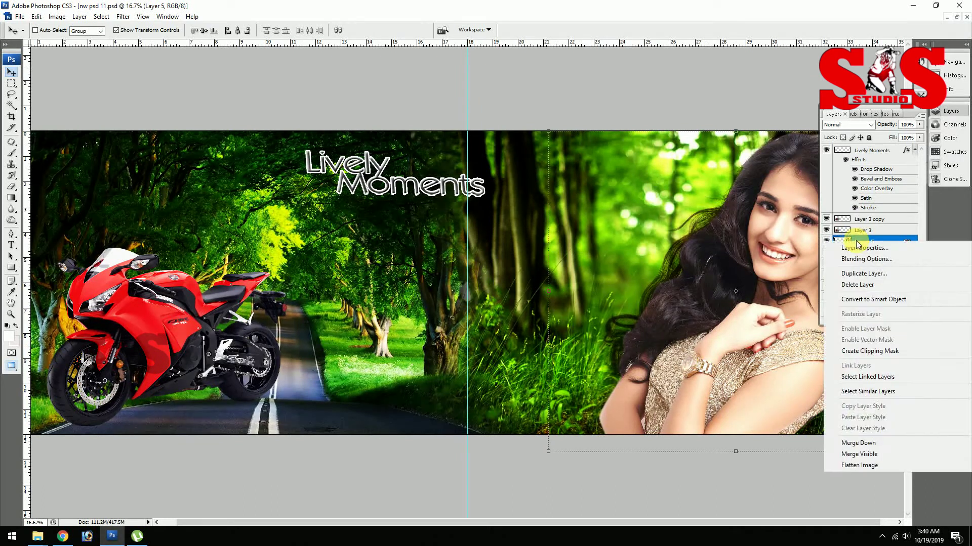
pyautogui.click(861, 271)
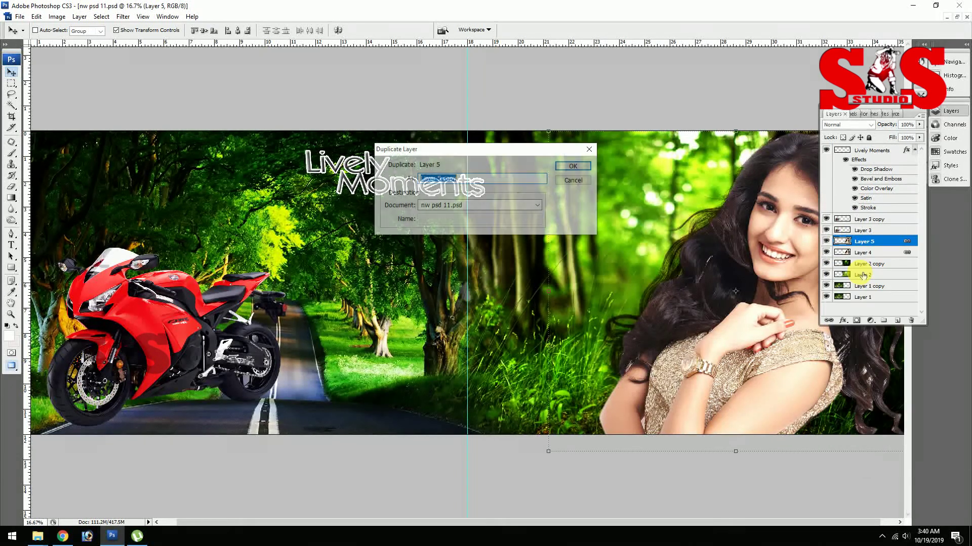
pyautogui.click(572, 166)
pyautogui.click(847, 125)
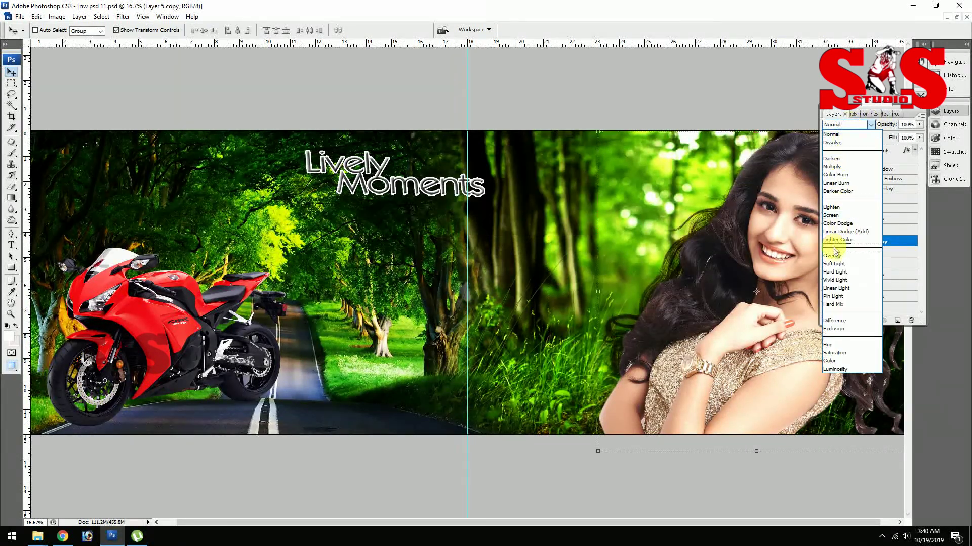
pyautogui.click(834, 264)
pyautogui.click(761, 103)
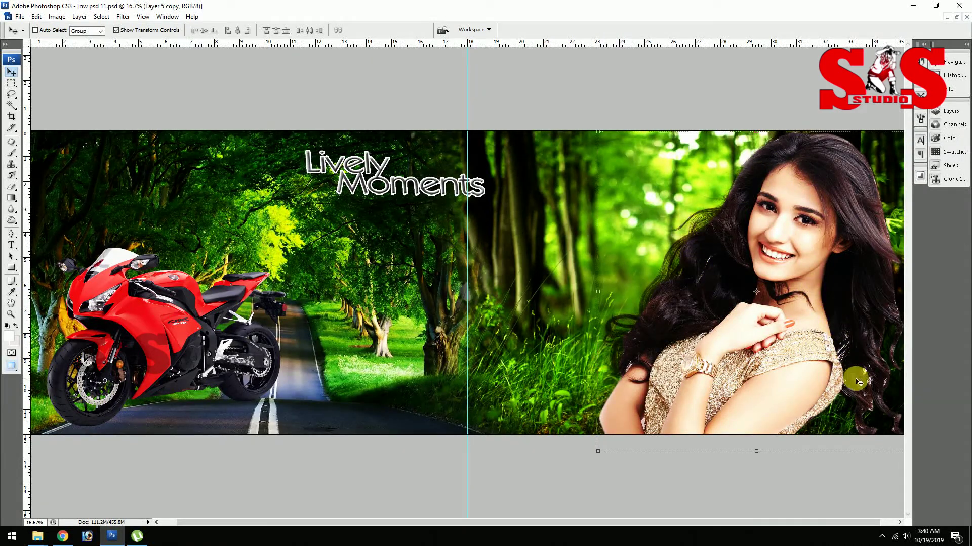
pyautogui.rightClick(863, 351)
pyautogui.click(866, 352)
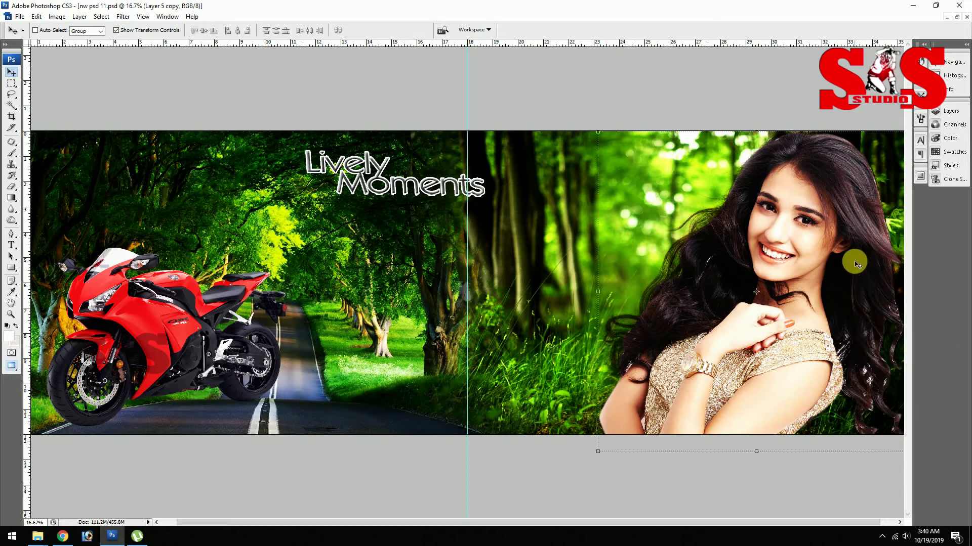
# Step: Open the photo of the man in sunglasses from File Explorer in Photoshop
pyautogui.hotkey('ctrl', '-')
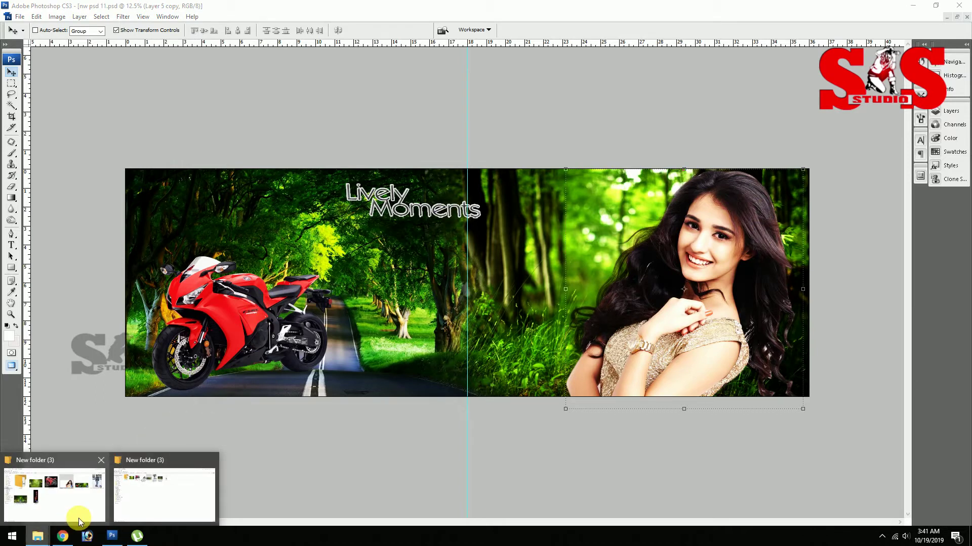
pyautogui.moveTo(37, 537)
pyautogui.click(76, 512)
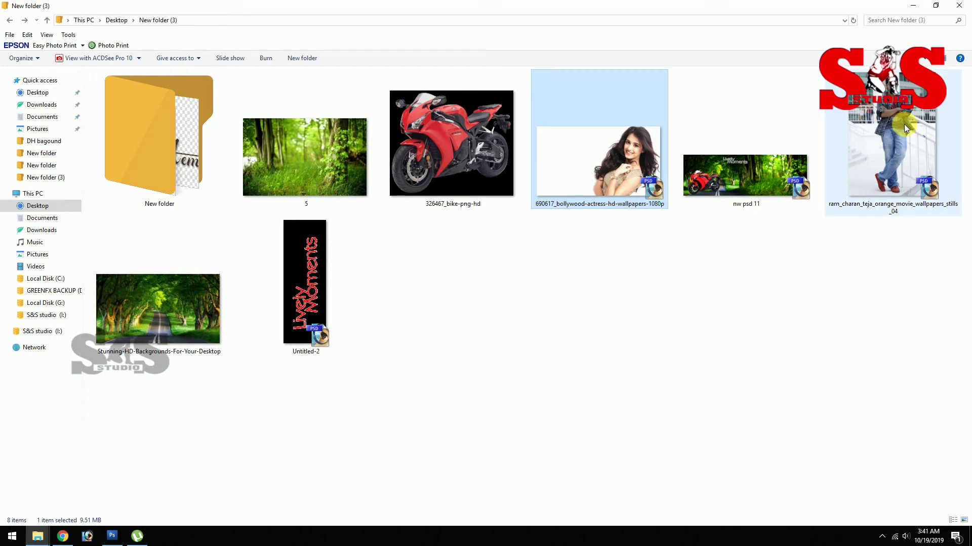
pyautogui.moveTo(901, 122); pyautogui.dragTo(116, 537)
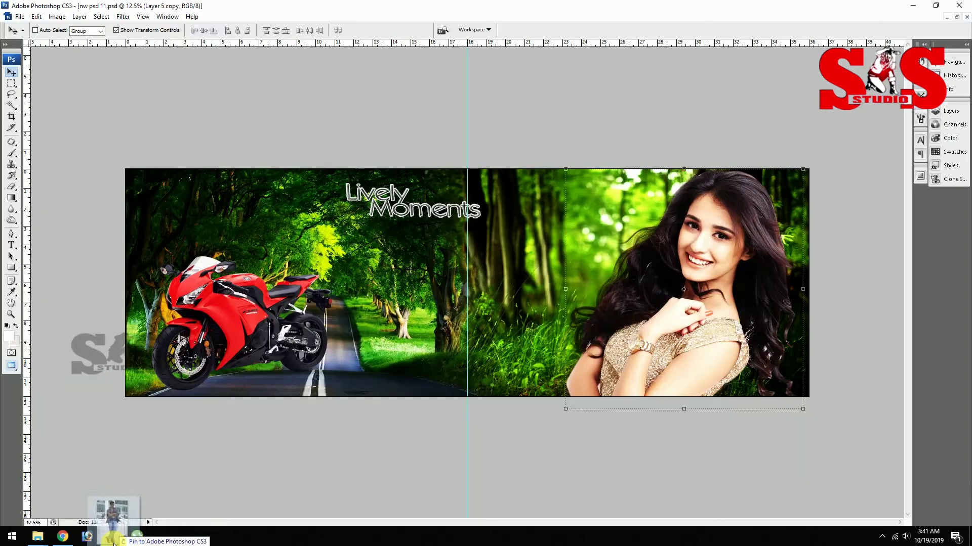
pyautogui.moveTo(116, 537); pyautogui.dragTo(647, 234)
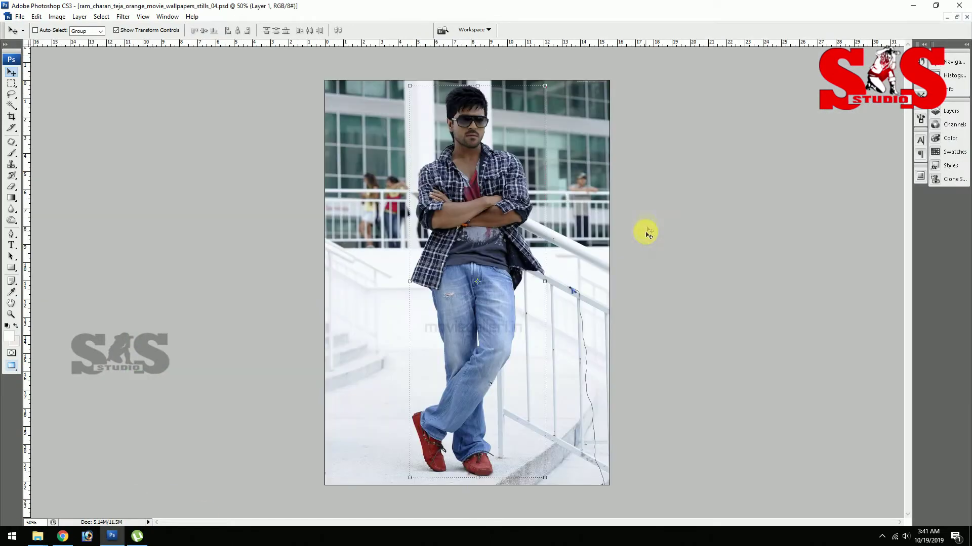
# Step: Copy the man into the nw psd 11 spread as Layer 6
pyautogui.click(956, 17)
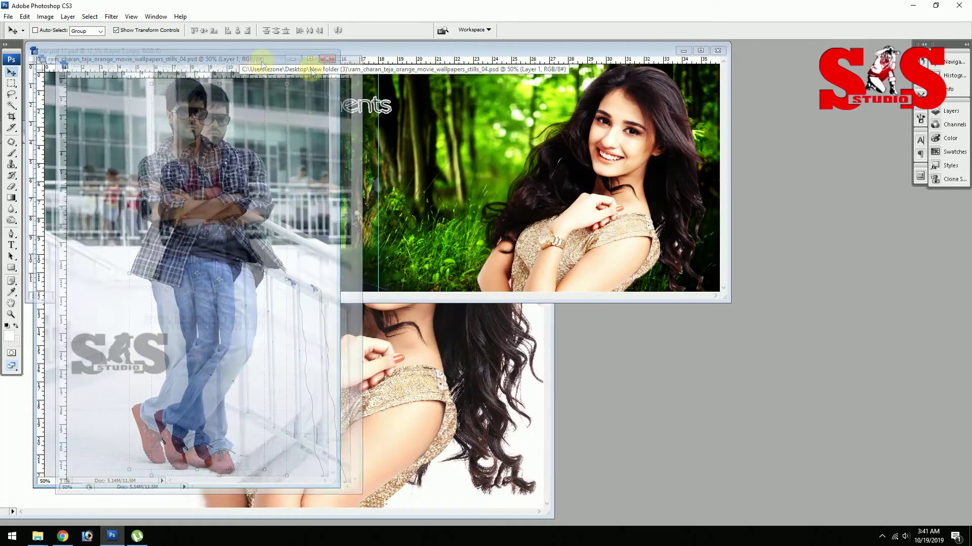
pyautogui.moveTo(274, 61); pyautogui.dragTo(675, 72)
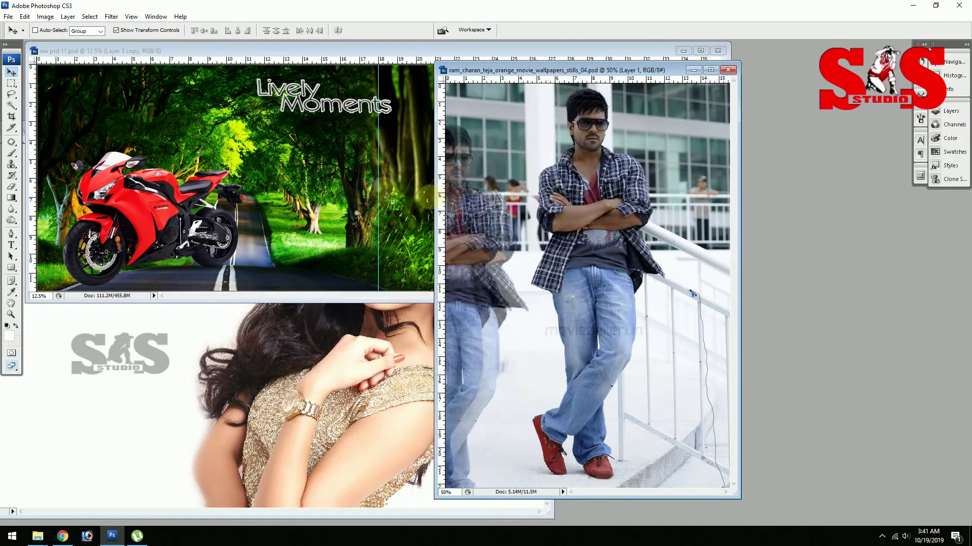
pyautogui.moveTo(601, 166)
pyautogui.mouseDown()
pyautogui.moveTo(271, 190)
pyautogui.moveTo(274, 199)
pyautogui.mouseUp()
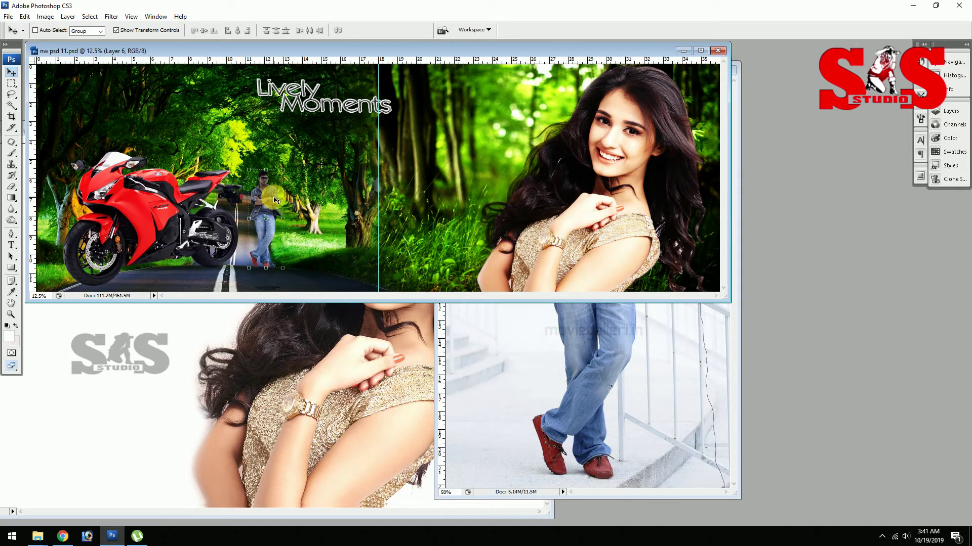
pyautogui.hotkey('alt', '[')
# Step: Move Layer 6's man beside the red motorbike and scale him up about twice
pyautogui.rightClick(257, 187)
pyautogui.click(271, 194)
pyautogui.moveTo(270, 193)
pyautogui.mouseDown()
pyautogui.moveTo(215, 178)
pyautogui.moveTo(260, 71)
pyautogui.mouseUp()
pyautogui.hotkey('ctrl', 't')
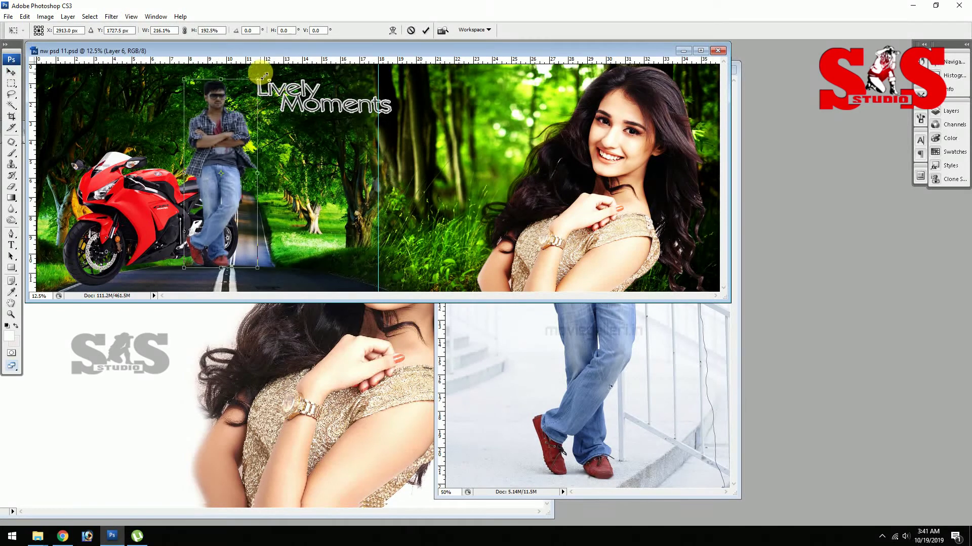
pyautogui.press('Return')
pyautogui.moveTo(233, 130)
pyautogui.mouseDown()
pyautogui.moveTo(218, 148)
pyautogui.moveTo(230, 103)
pyautogui.mouseUp()
# Step: Stretch the man slightly taller and nudge him against the motorbike
pyautogui.click(238, 95)
pyautogui.moveTo(244, 86); pyautogui.dragTo(243, 77)
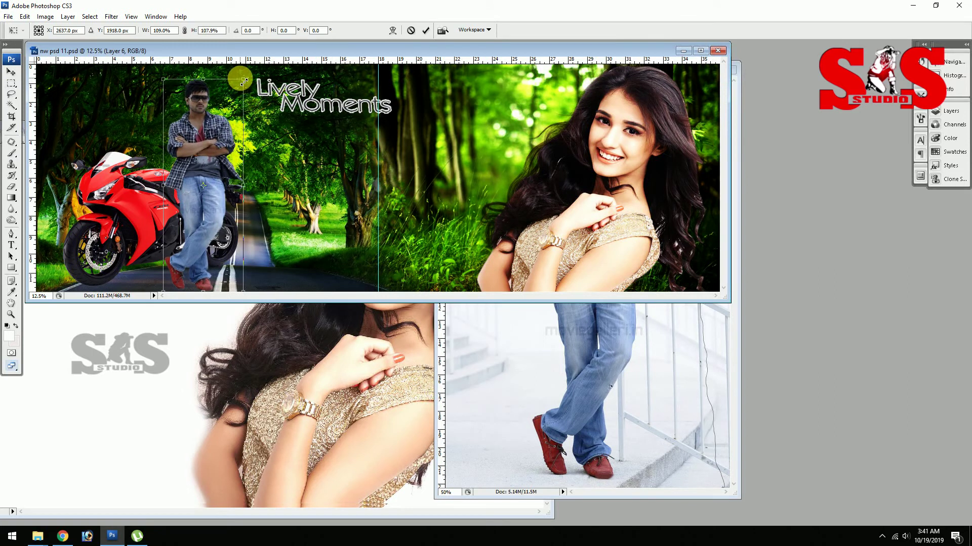
pyautogui.doubleClick(208, 131)
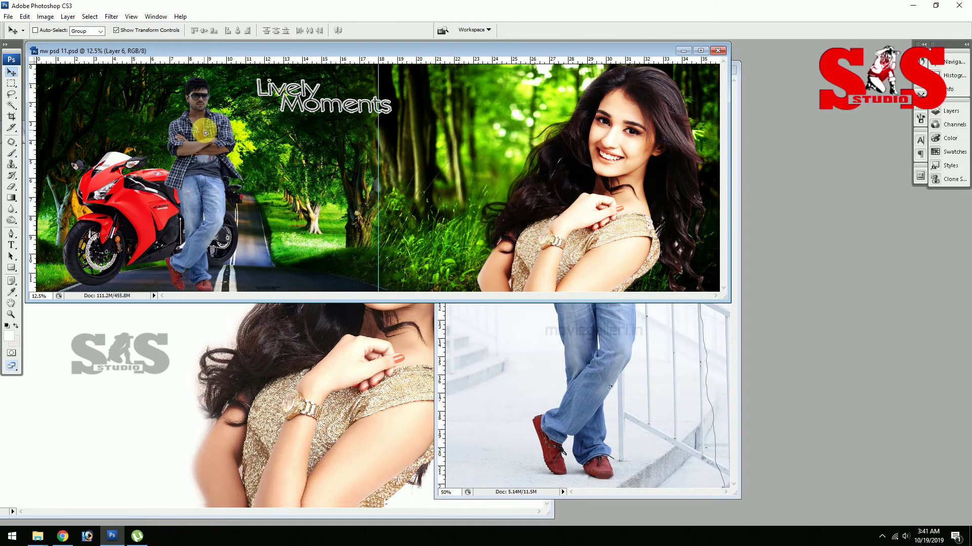
pyautogui.moveTo(203, 133); pyautogui.dragTo(201, 129)
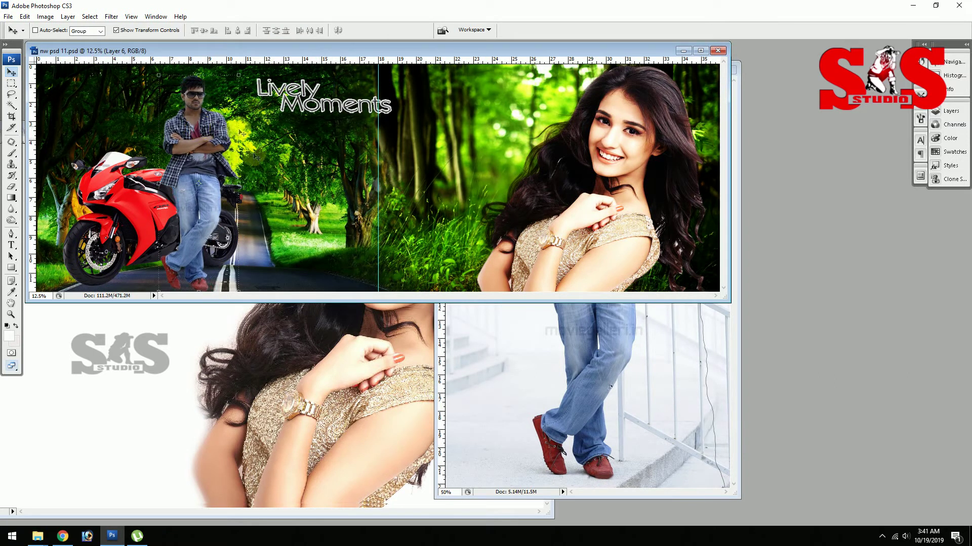
pyautogui.click(268, 390)
# Step: Close the actress and man source photos without saving; maximize the spread at 25%
pyautogui.click(541, 130)
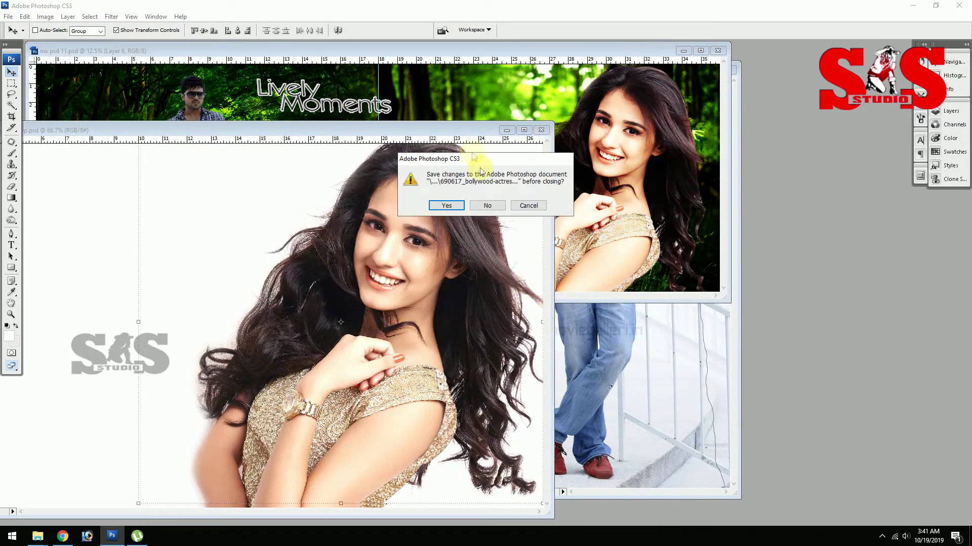
pyautogui.click(487, 206)
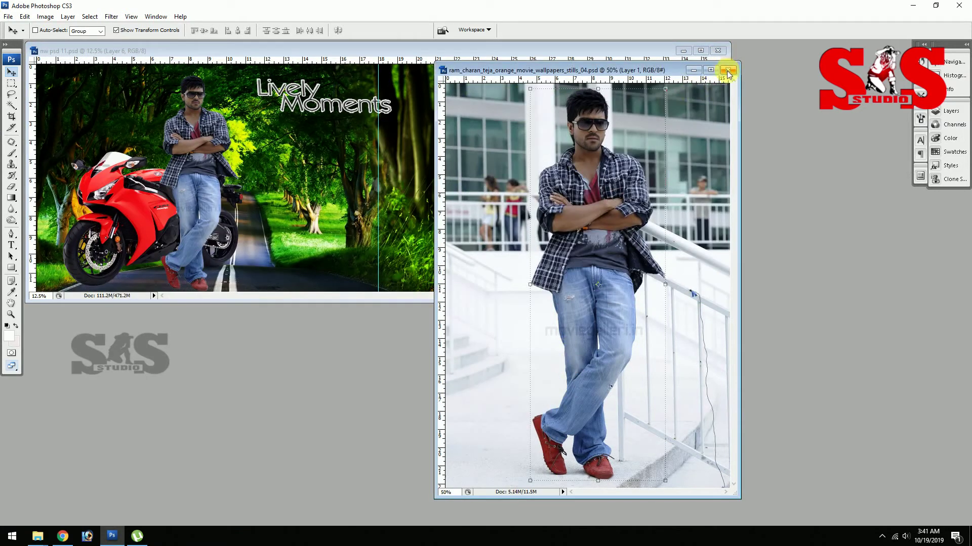
pyautogui.click(727, 69)
pyautogui.click(700, 51)
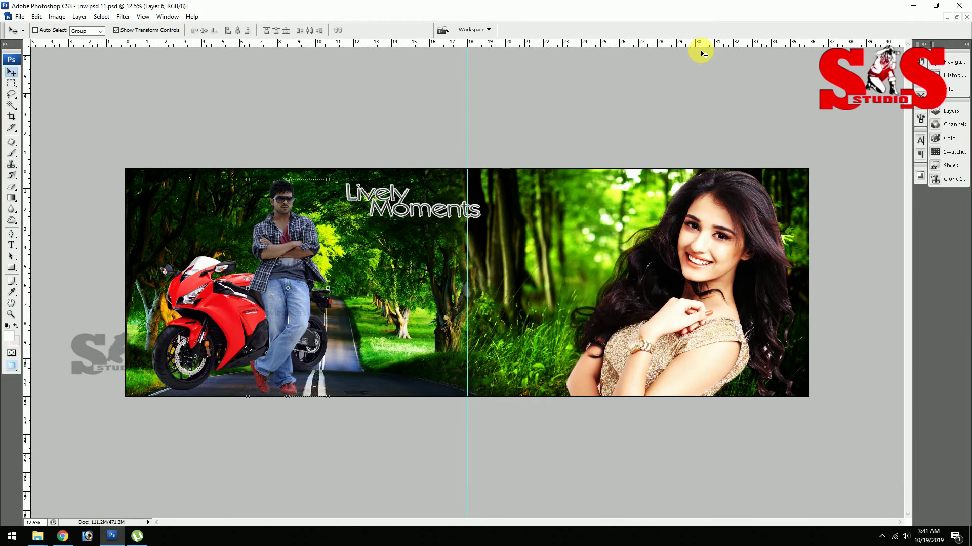
pyautogui.hotkey('ctrl', '+')
pyautogui.hscroll(-5, 430, 73)
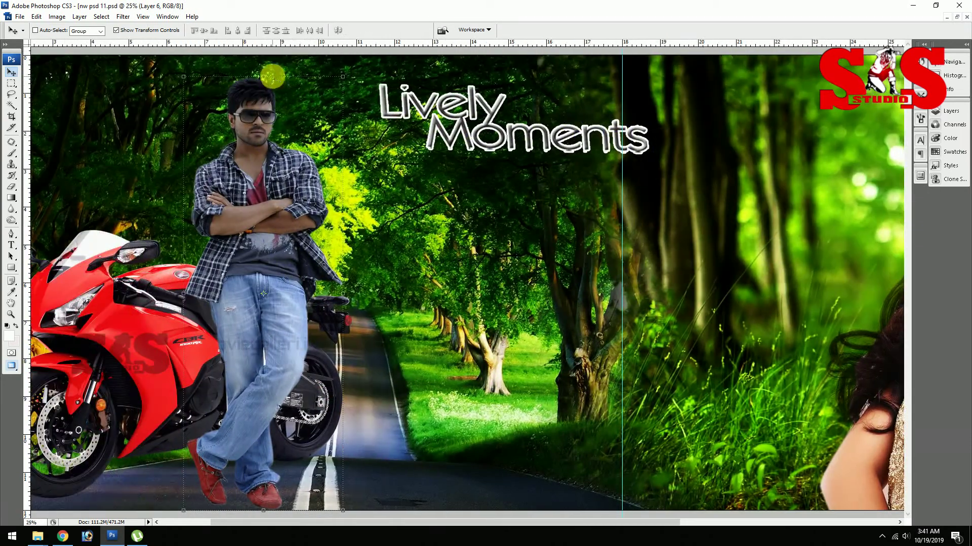
# Step: Narrow the man to about 97.5% width, then undo that narrowing
pyautogui.hotkey('ctrl', 't')
pyautogui.doubleClick(267, 78)
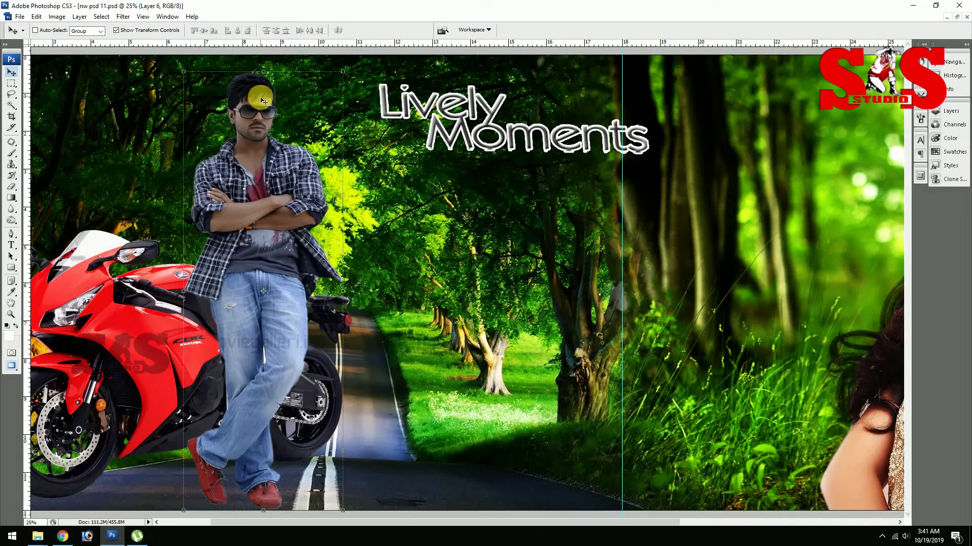
pyautogui.hotkey('ctrl', 't')
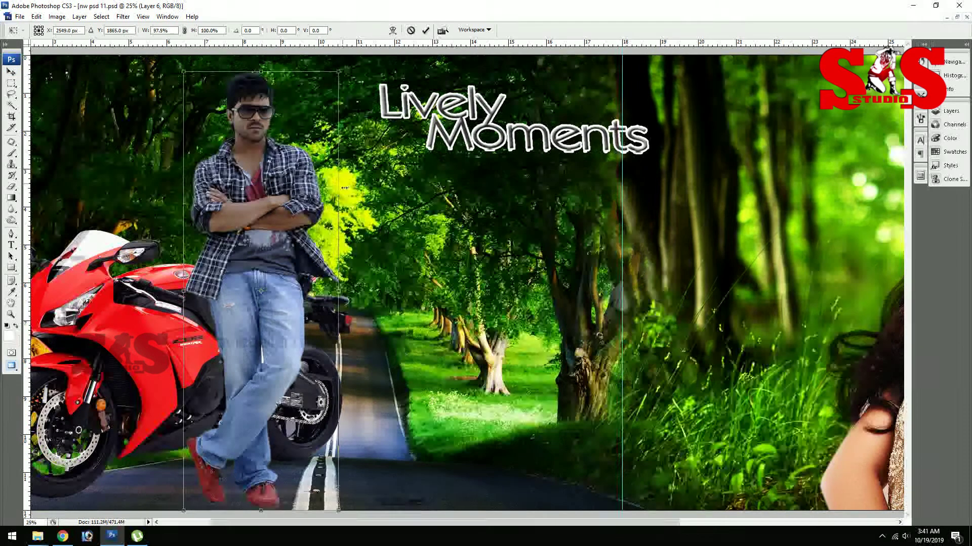
pyautogui.moveTo(343, 186); pyautogui.dragTo(317, 187)
pyautogui.doubleClick(318, 187)
pyautogui.hotkey('ctrl', 'z')
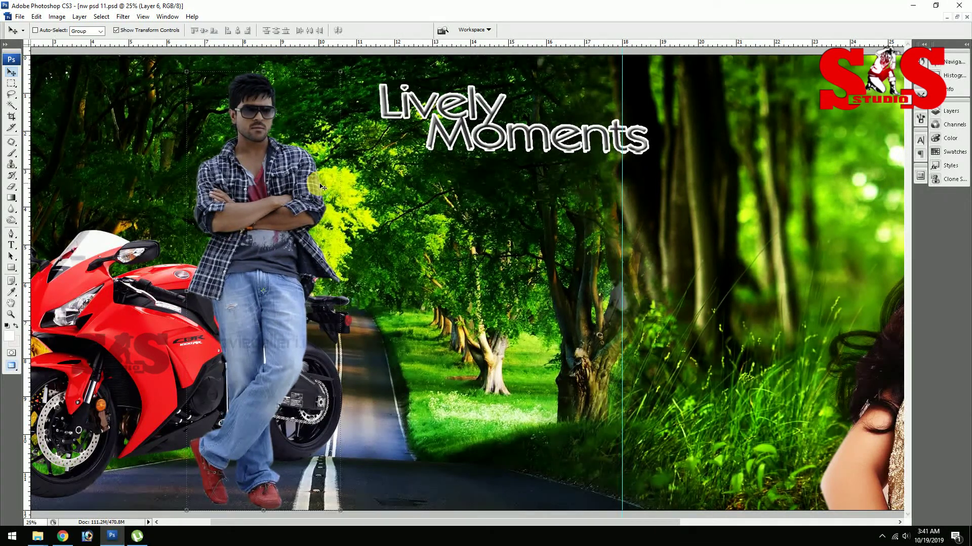
# Step: Brighten the man by raising the RGB Curves midpoint, then duplicate Layer 6
pyautogui.hotkey('ctrl', 'm')
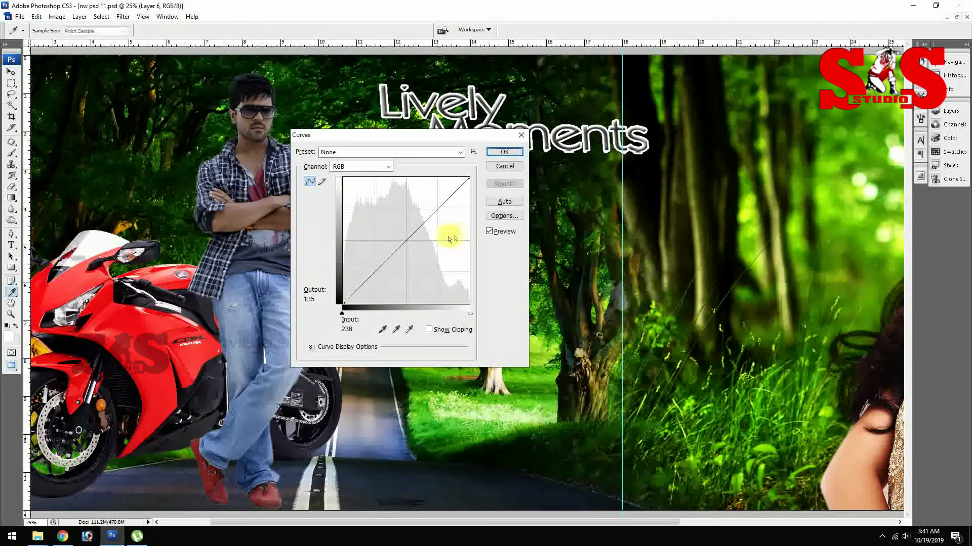
pyautogui.moveTo(406, 238); pyautogui.dragTo(407, 225)
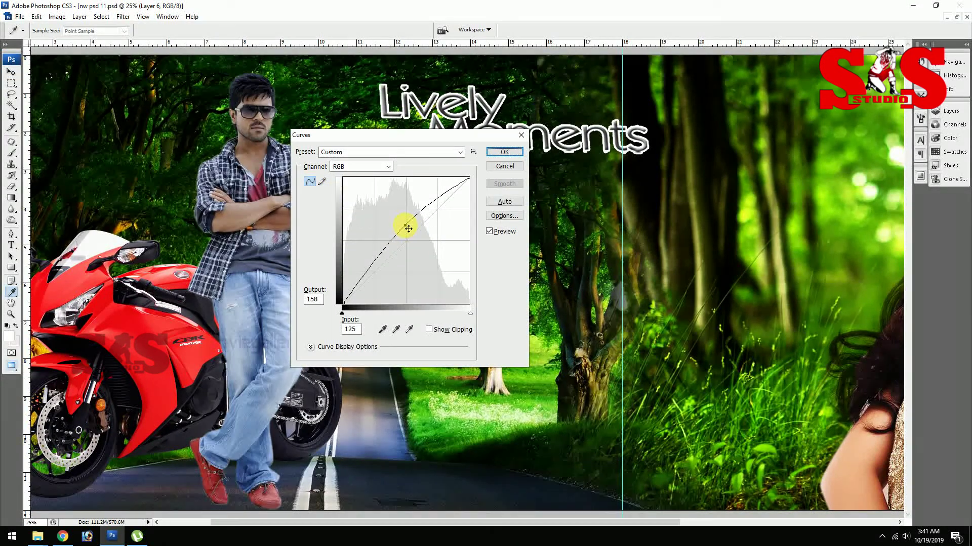
pyautogui.click(501, 153)
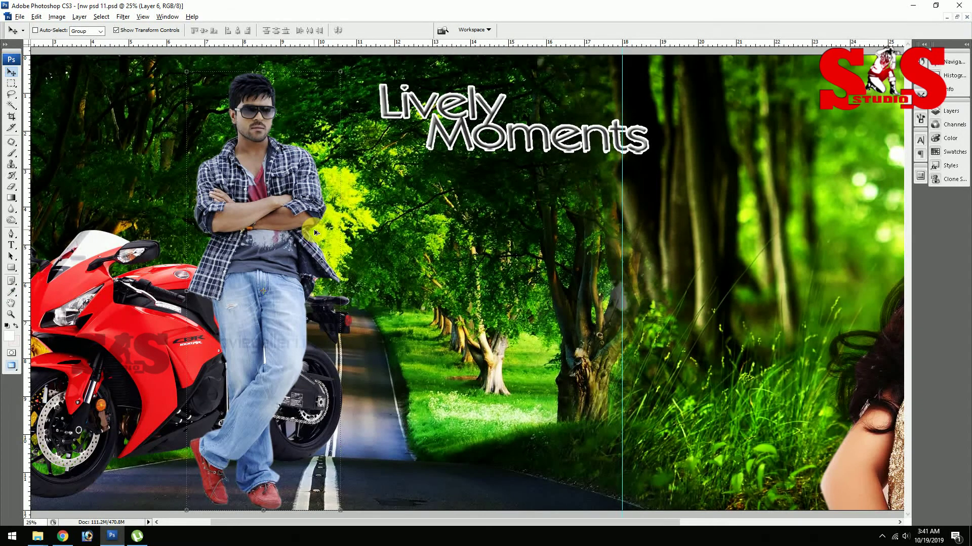
pyautogui.hotkey('ctrl', 'j')
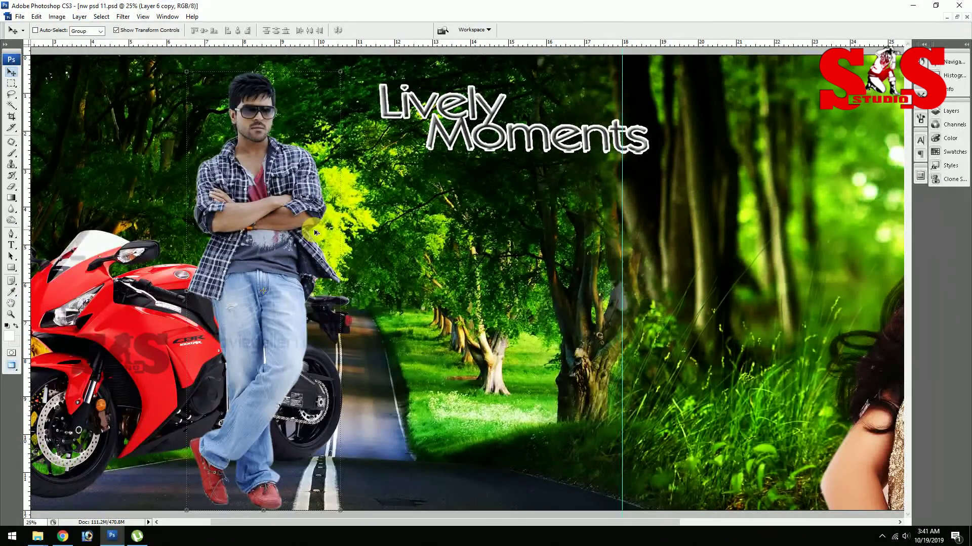
# Step: Set Layer 6 copy to Soft Light blend mode and zoom out to the full spread
pyautogui.click(949, 110)
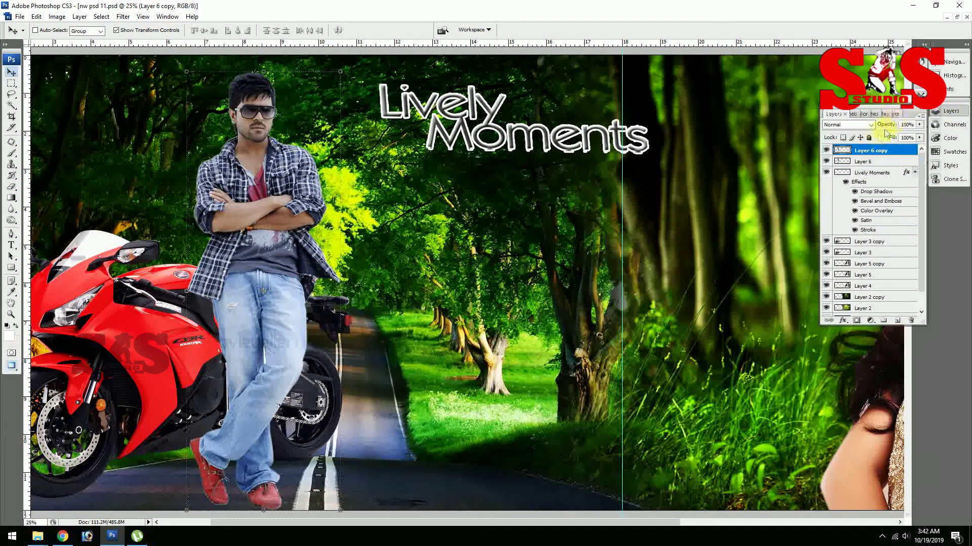
pyautogui.click(844, 126)
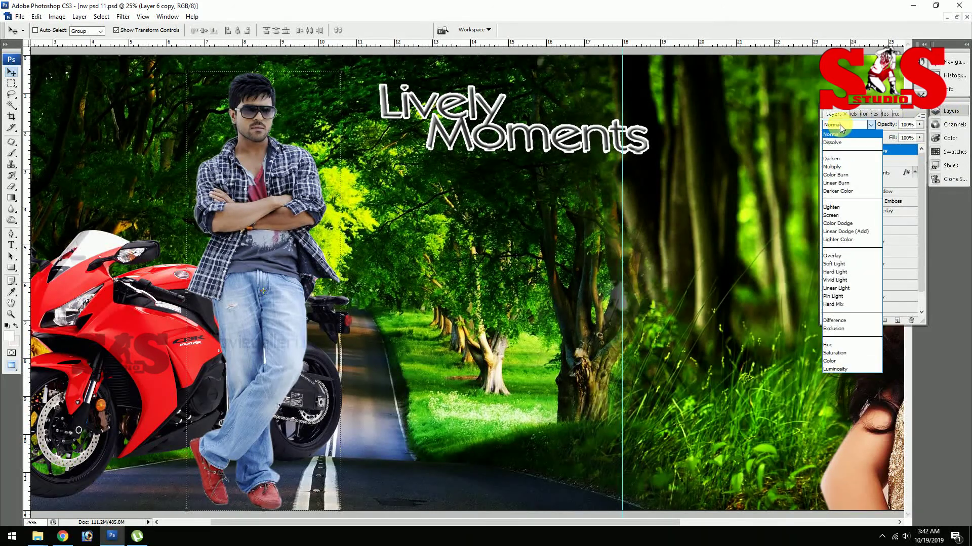
pyautogui.click(835, 264)
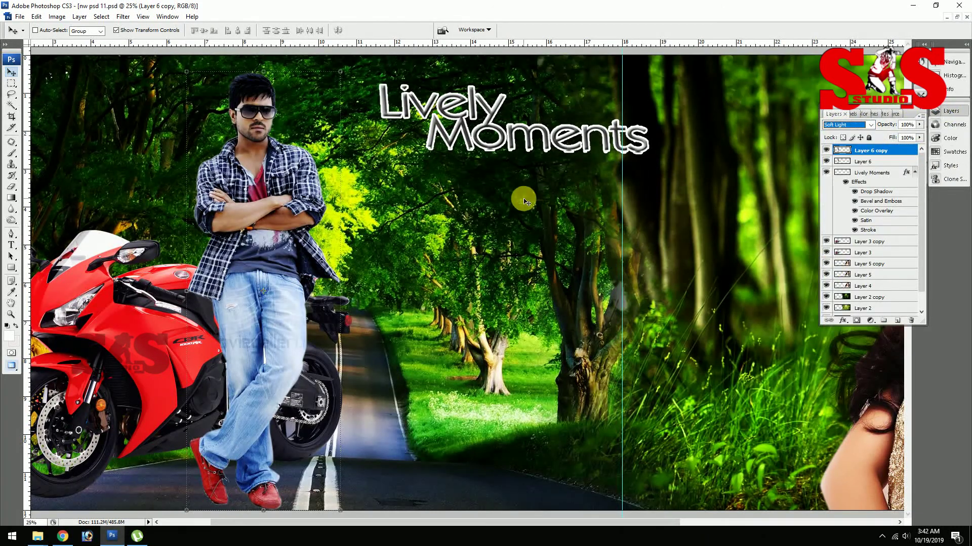
pyautogui.hotkey('ctrl', '-')
pyautogui.hotkey('ctrl', '-')
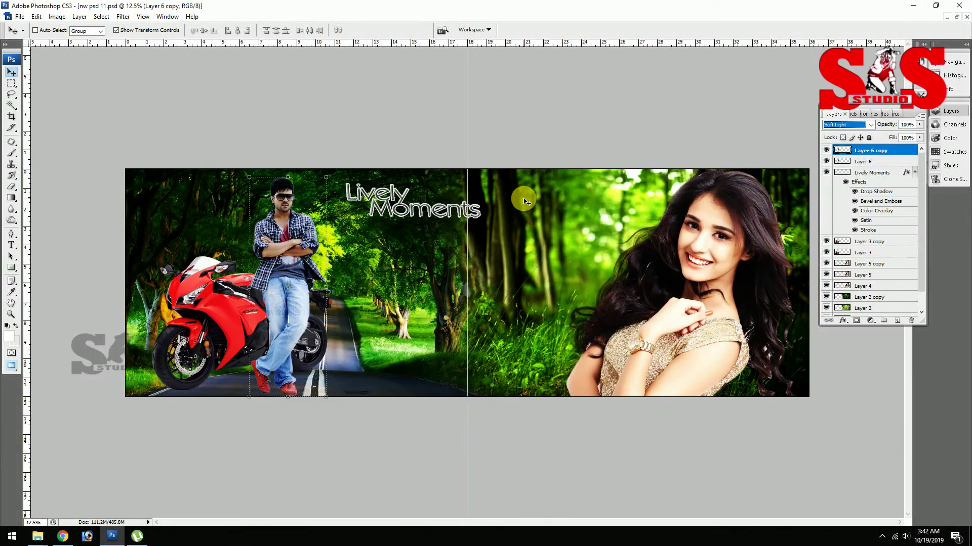